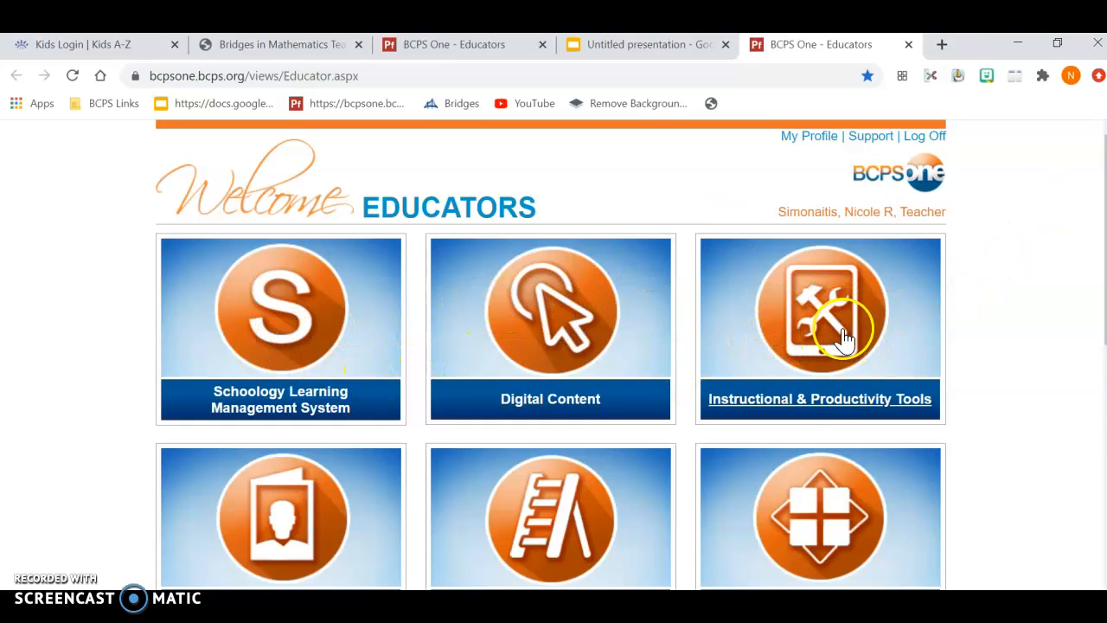
# Step: Open Wixie from the BCPS One Instructional & Productivity Tools
pyautogui.click(839, 397)
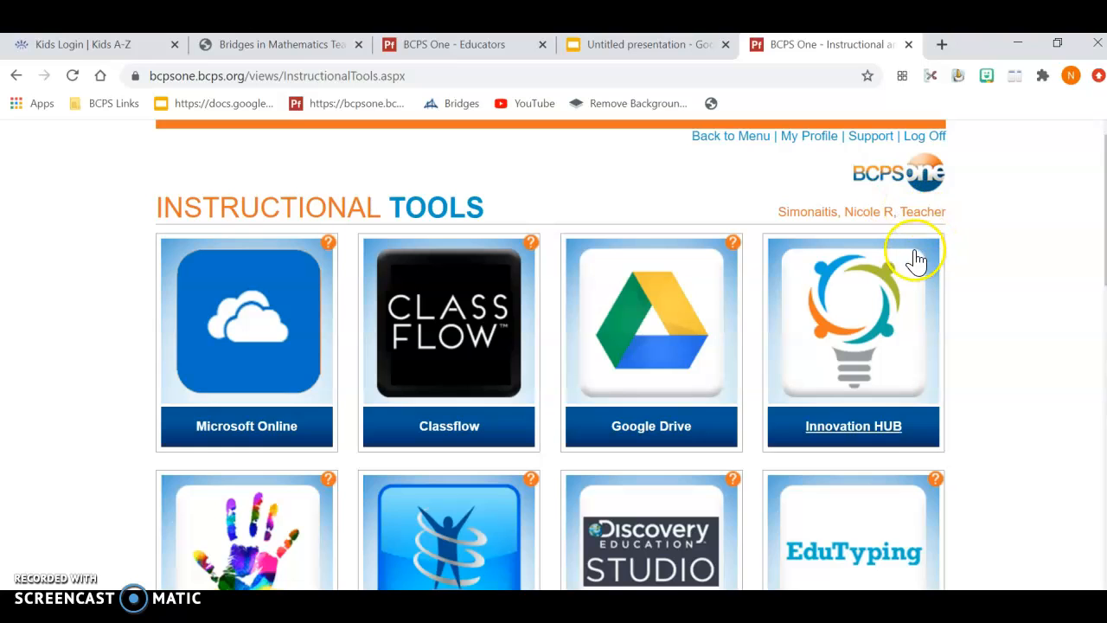
pyautogui.scroll(-6, 425, 341)
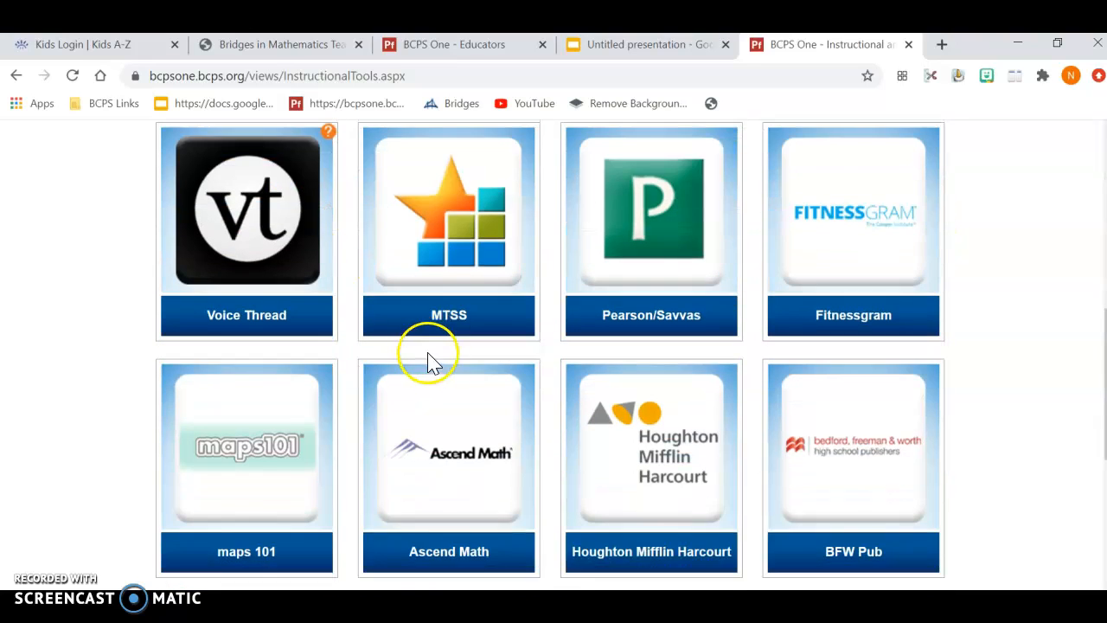
pyautogui.scroll(4, 425, 358)
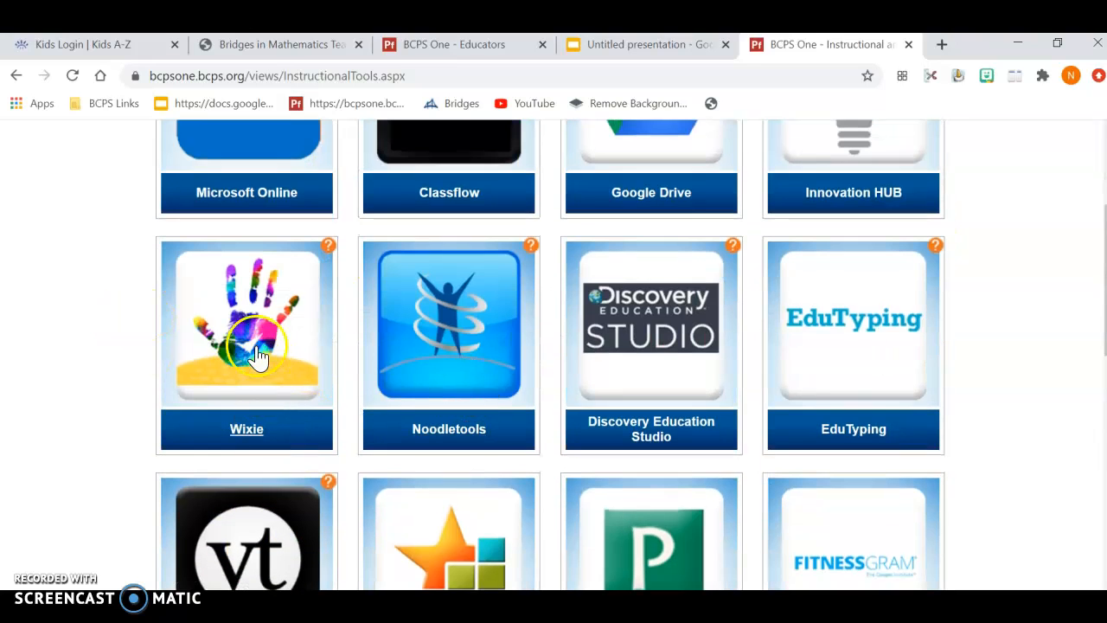
pyautogui.click(250, 441)
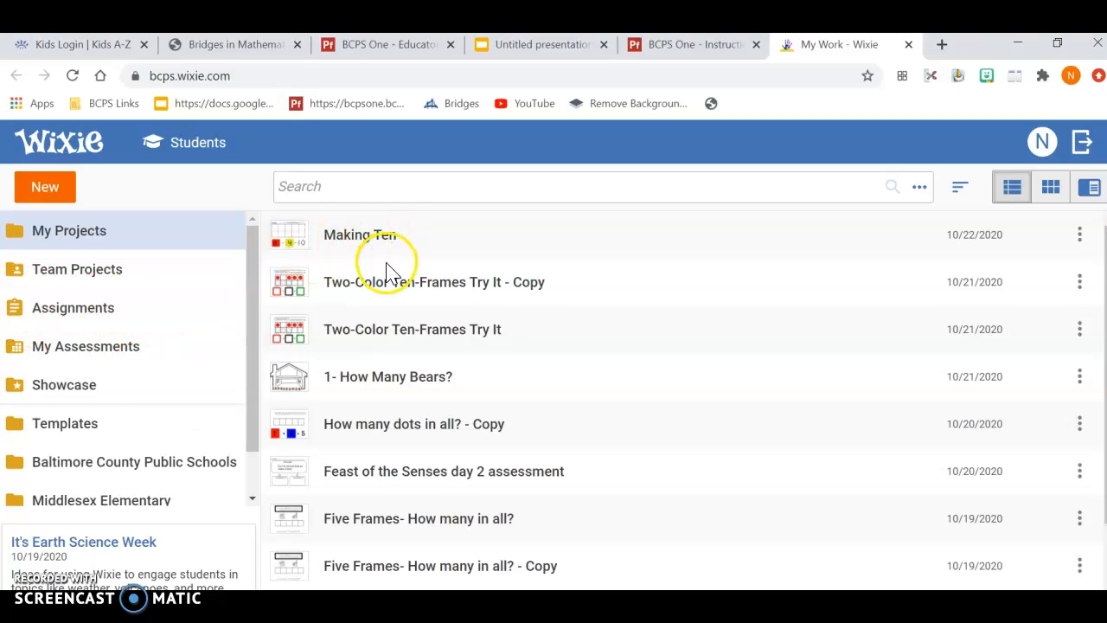
# Step: Open the Making Ten project and select the instruction text above the ten frame on page 1
pyautogui.scroll(-3, 380, 281)
pyautogui.scroll(3, 372, 297)
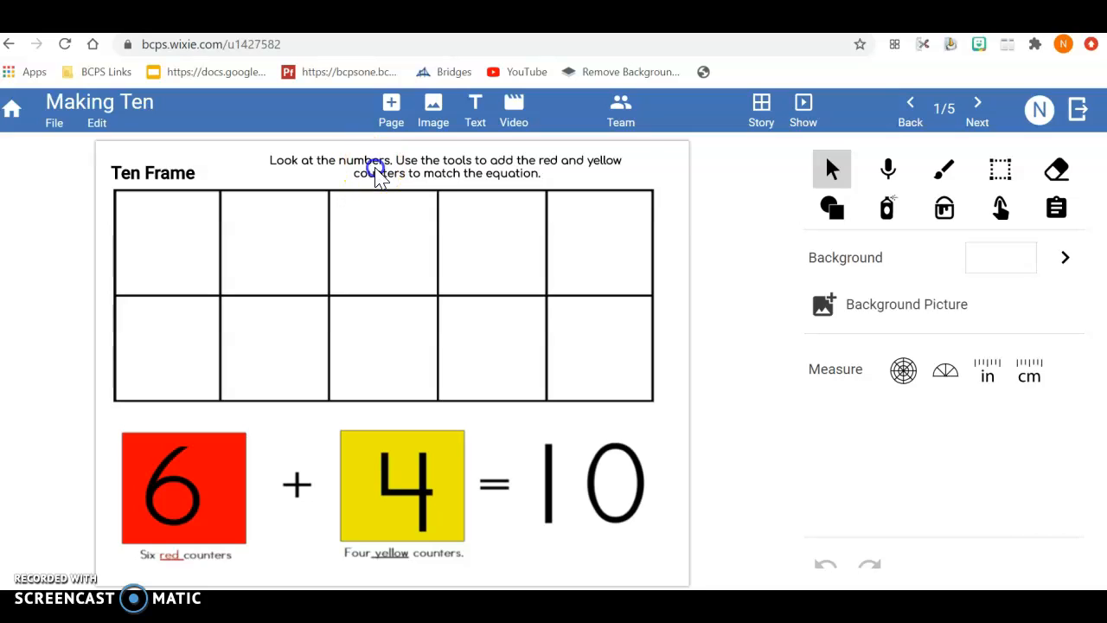
pyautogui.click(366, 174)
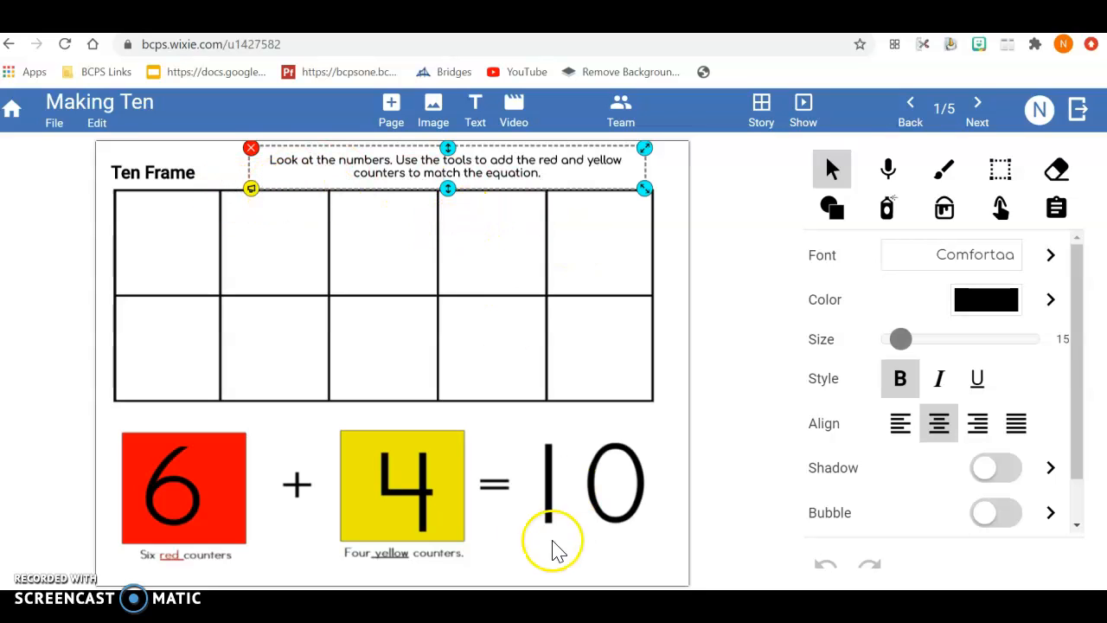
pyautogui.click(497, 366)
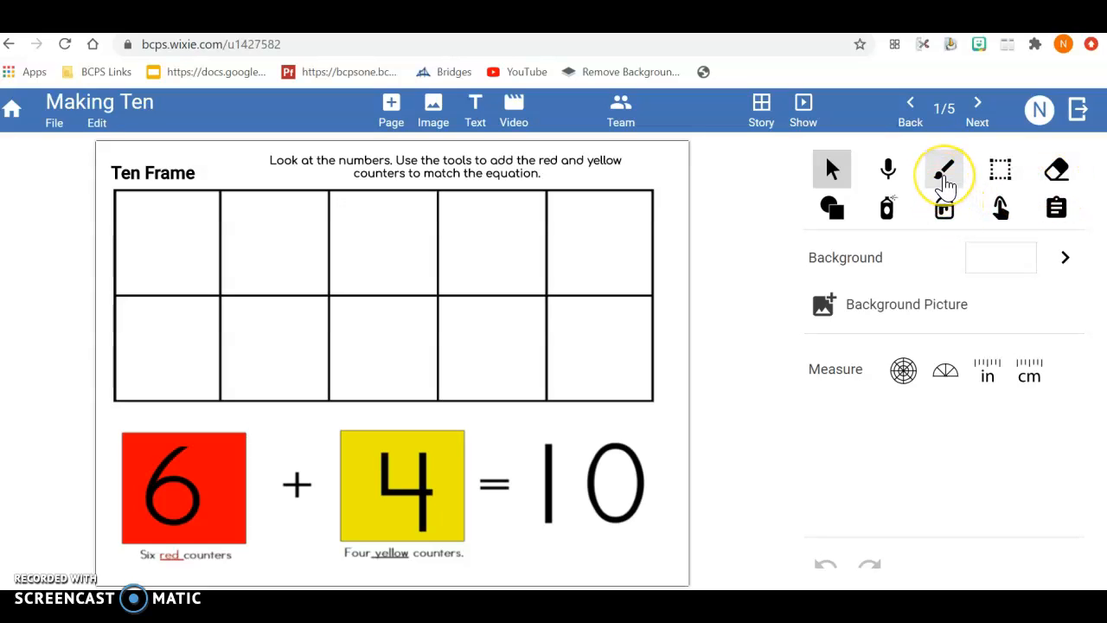
# Step: Paint six red counters with brush size 48, filling the ten frame's upper row and the first cell of the lower row
pyautogui.click(945, 177)
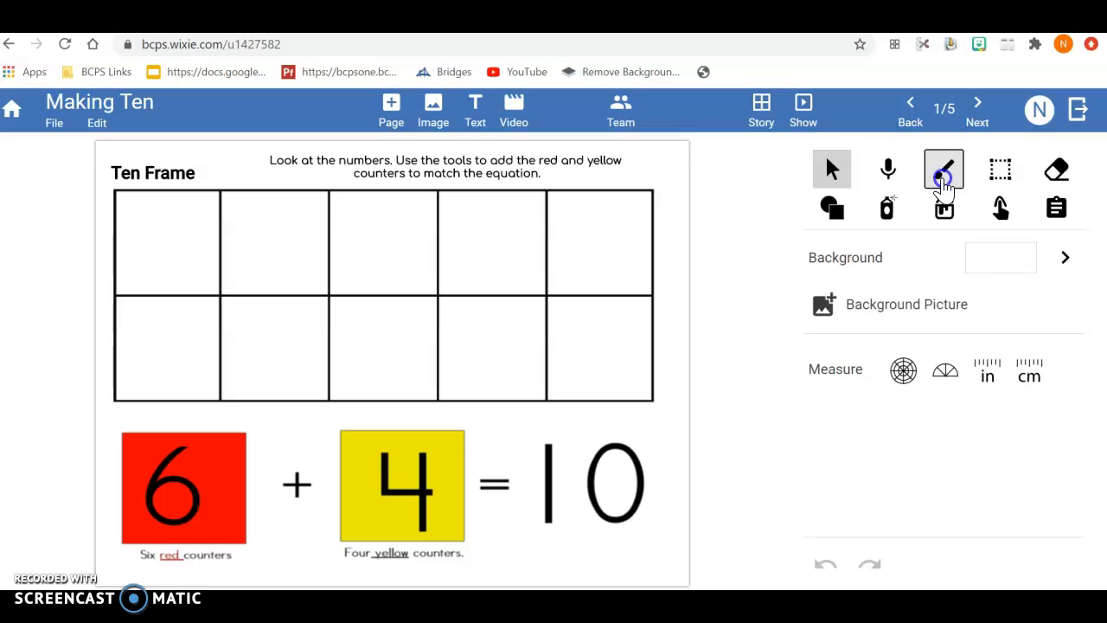
pyautogui.click(902, 406)
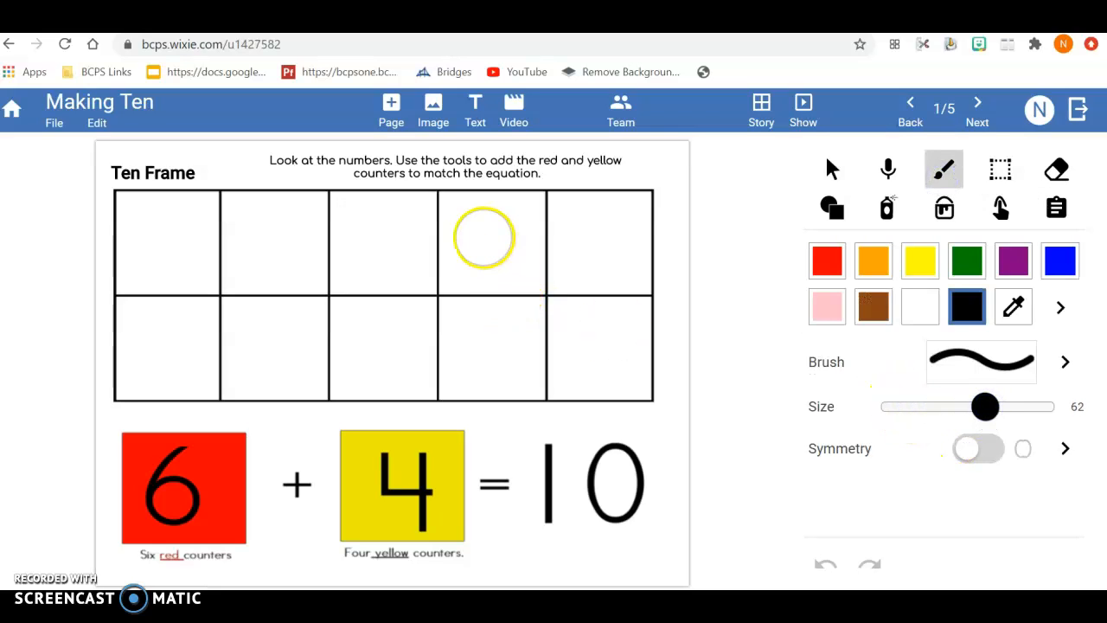
pyautogui.moveTo(987, 409); pyautogui.dragTo(884, 410)
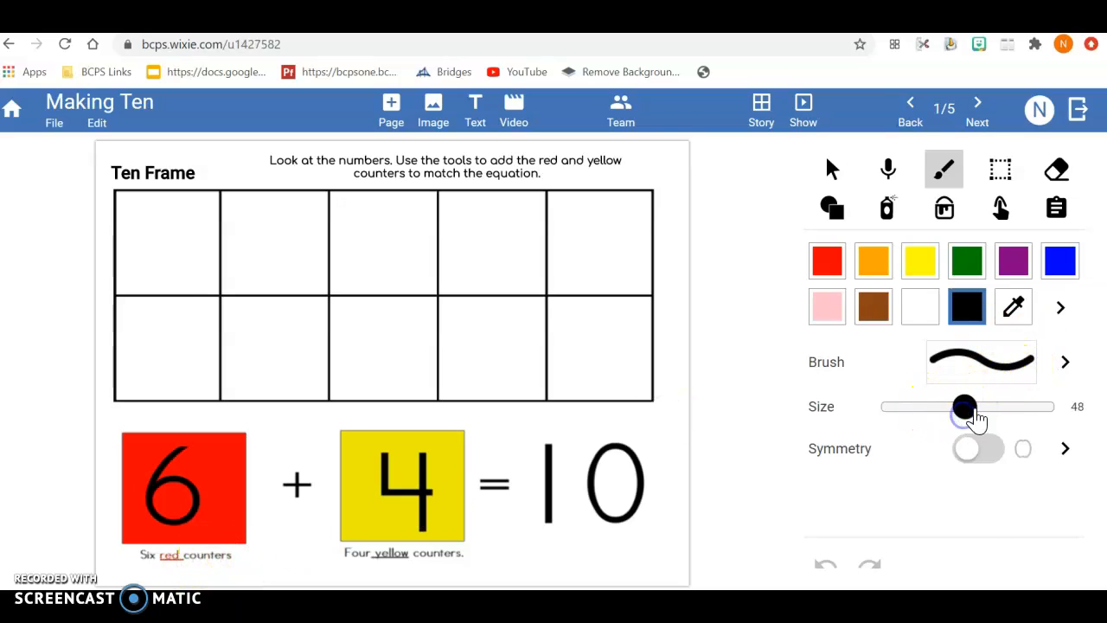
pyautogui.click(828, 260)
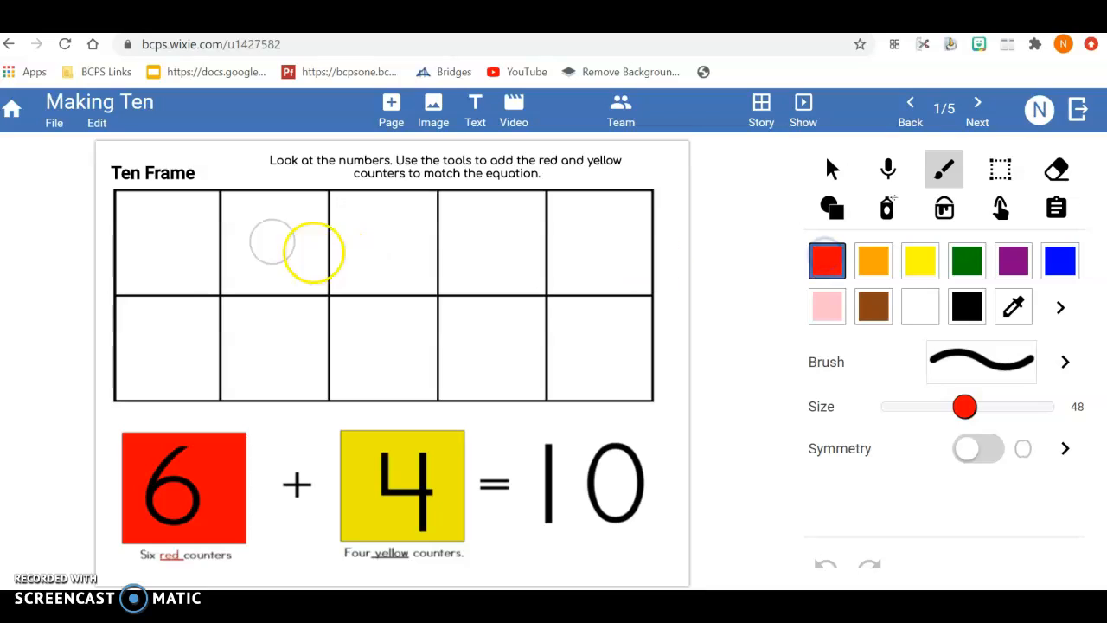
pyautogui.click(164, 245)
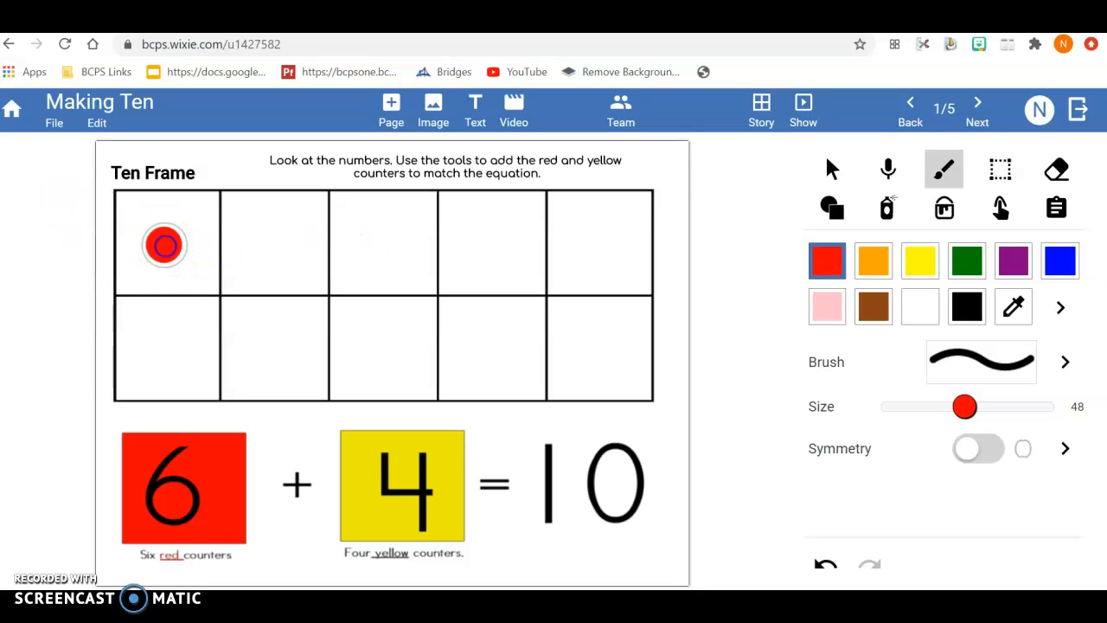
pyautogui.click(275, 254)
pyautogui.click(392, 250)
pyautogui.click(512, 239)
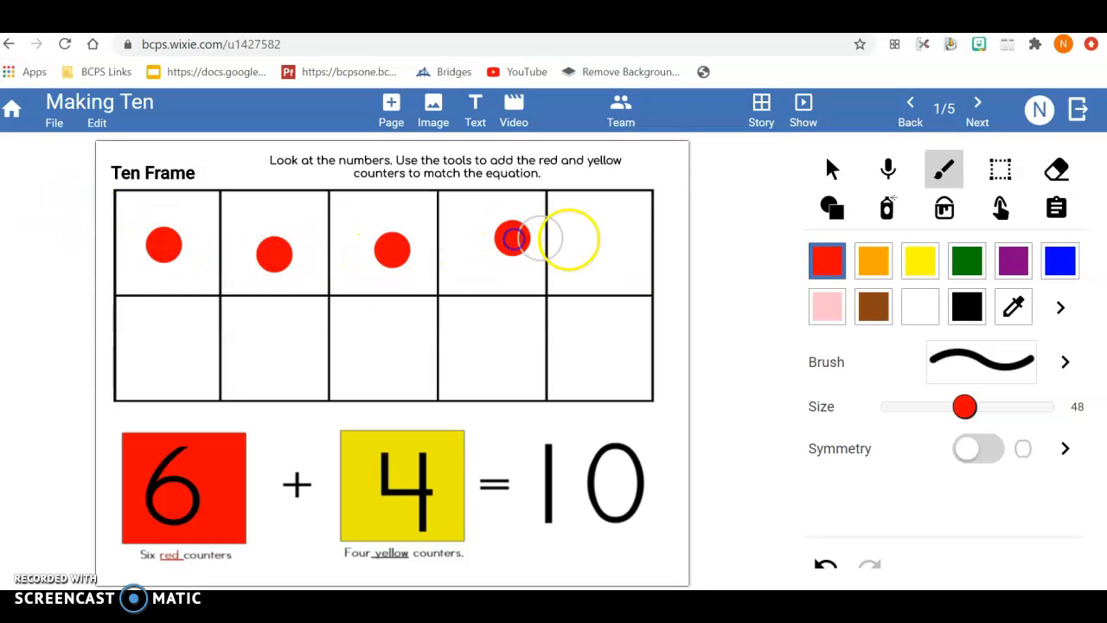
pyautogui.click(603, 243)
pyautogui.click(164, 345)
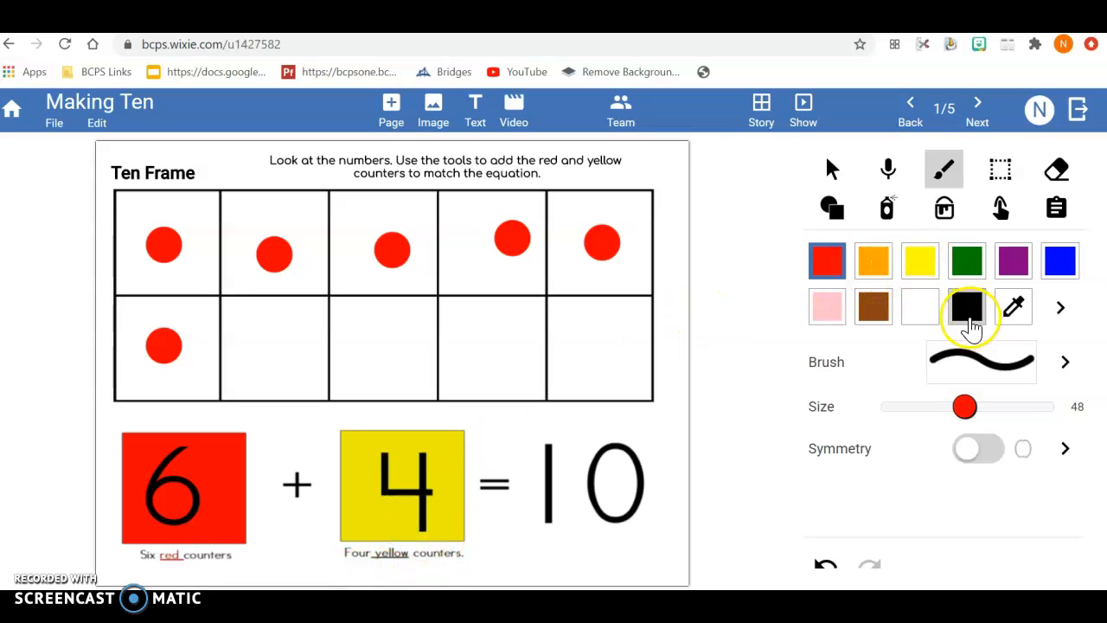
# Step: Paint a yellow counter in each of the four empty ten-frame cells and undo the last one
pyautogui.click(922, 264)
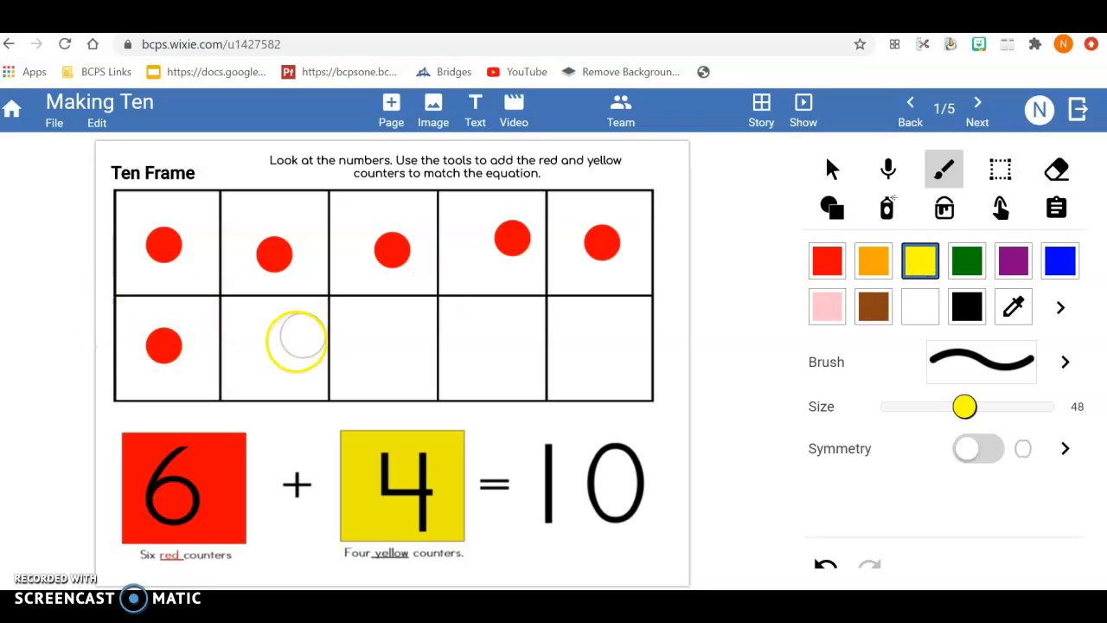
pyautogui.click(272, 336)
pyautogui.click(404, 344)
pyautogui.click(504, 350)
pyautogui.click(600, 349)
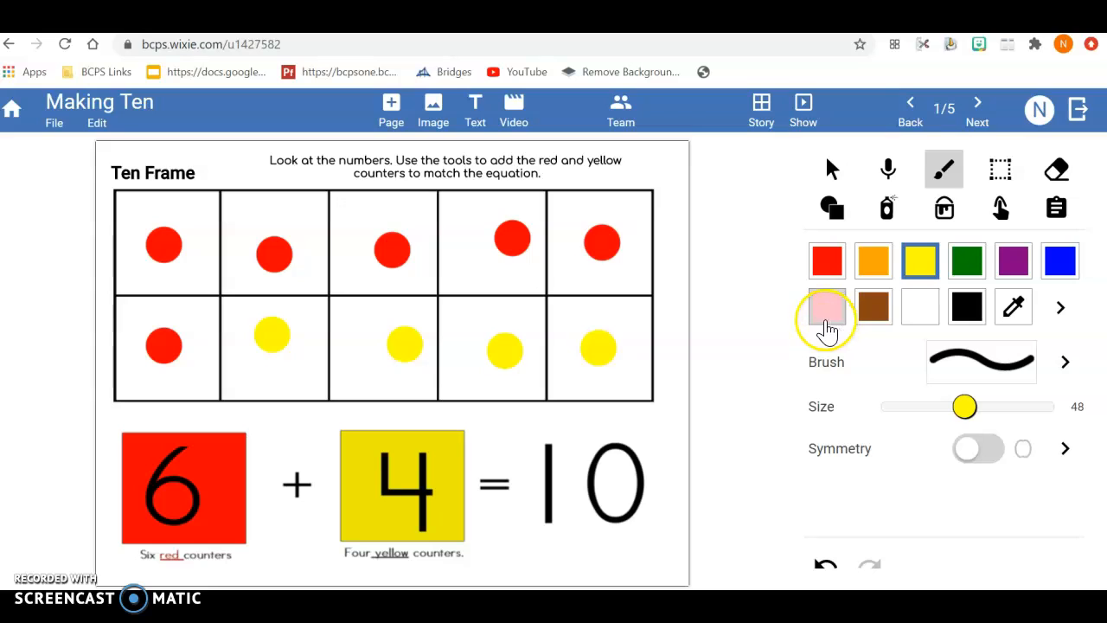
pyautogui.click(825, 569)
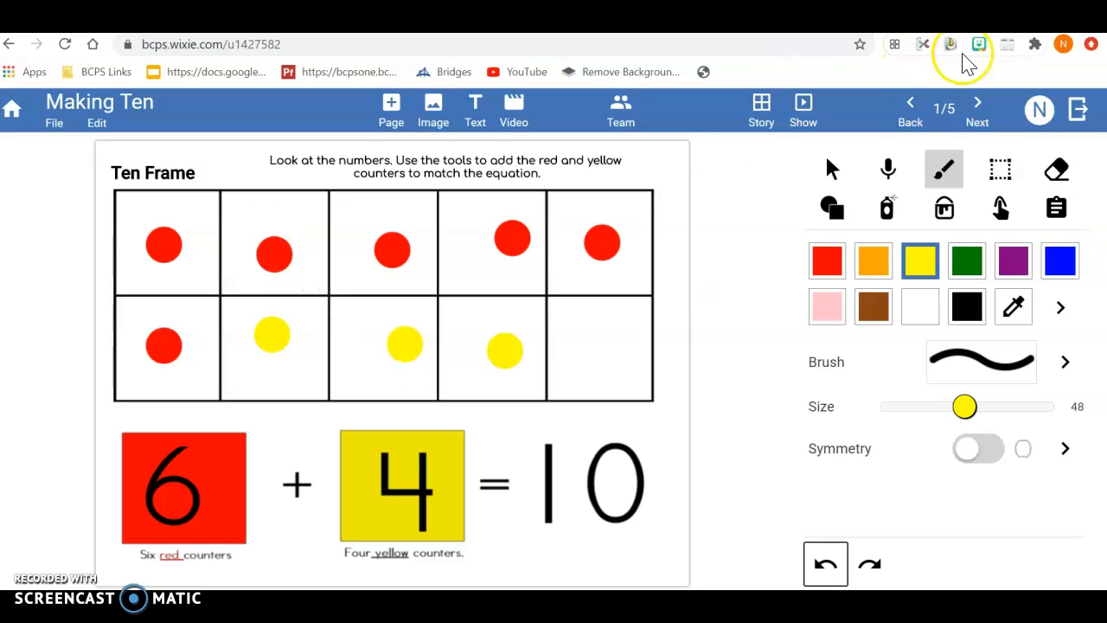
# Step: Try the eraser across the last two columns of the ten frame and undo all edits until the frame is empty
pyautogui.click(1056, 170)
pyautogui.moveTo(638, 230)
pyautogui.mouseDown()
pyautogui.moveTo(599, 239)
pyautogui.moveTo(567, 227)
pyautogui.mouseUp()
pyautogui.moveTo(559, 319)
pyautogui.mouseDown()
pyautogui.moveTo(519, 237)
pyautogui.moveTo(574, 277)
pyautogui.moveTo(552, 216)
pyautogui.mouseUp()
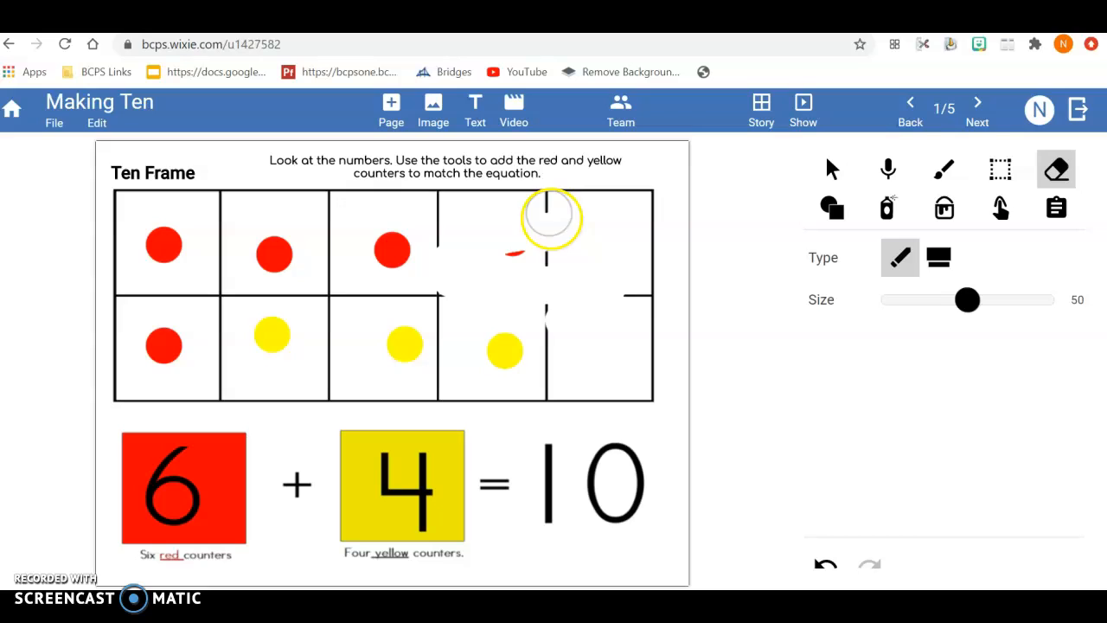
pyautogui.click(828, 566)
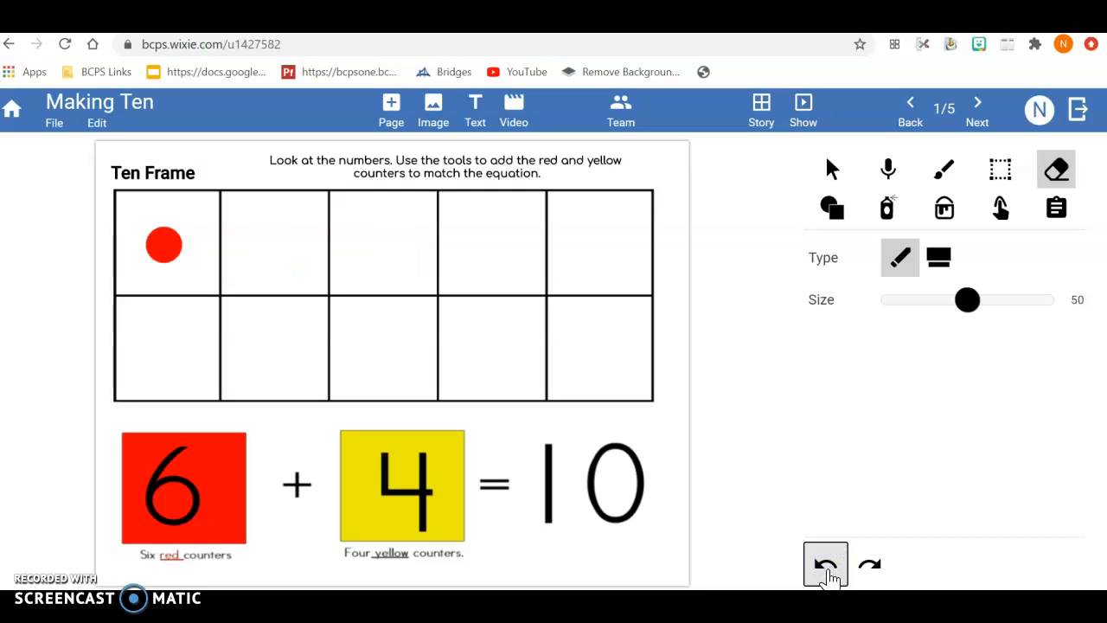
pyautogui.click(827, 571)
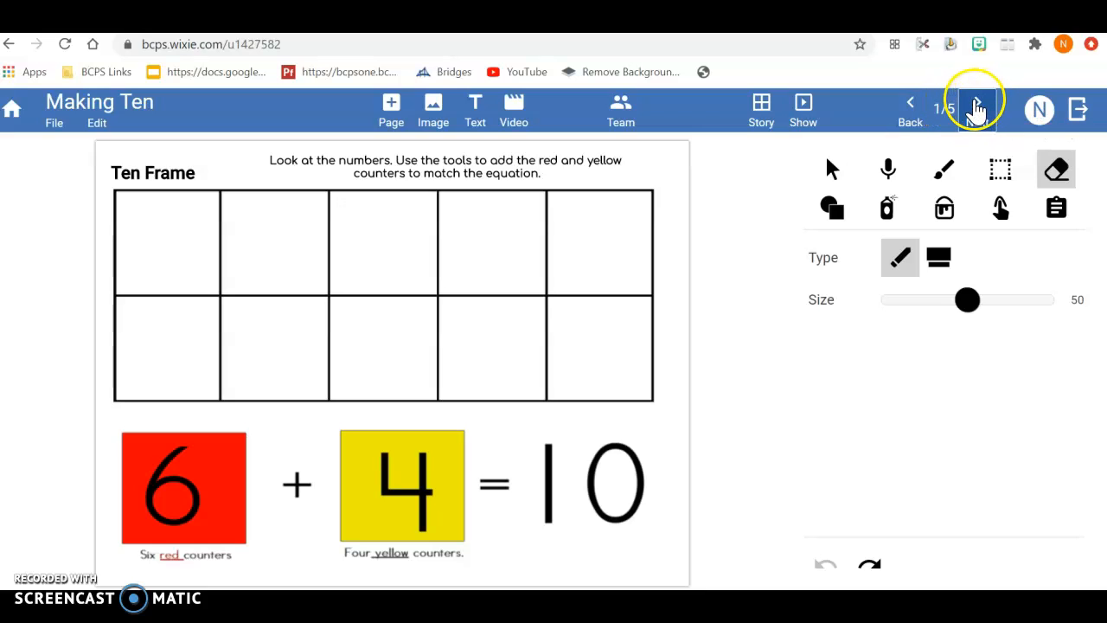
# Step: On page 2, insert a text box, place it on the first blank of the subtraction equation and open it for editing
pyautogui.click(976, 107)
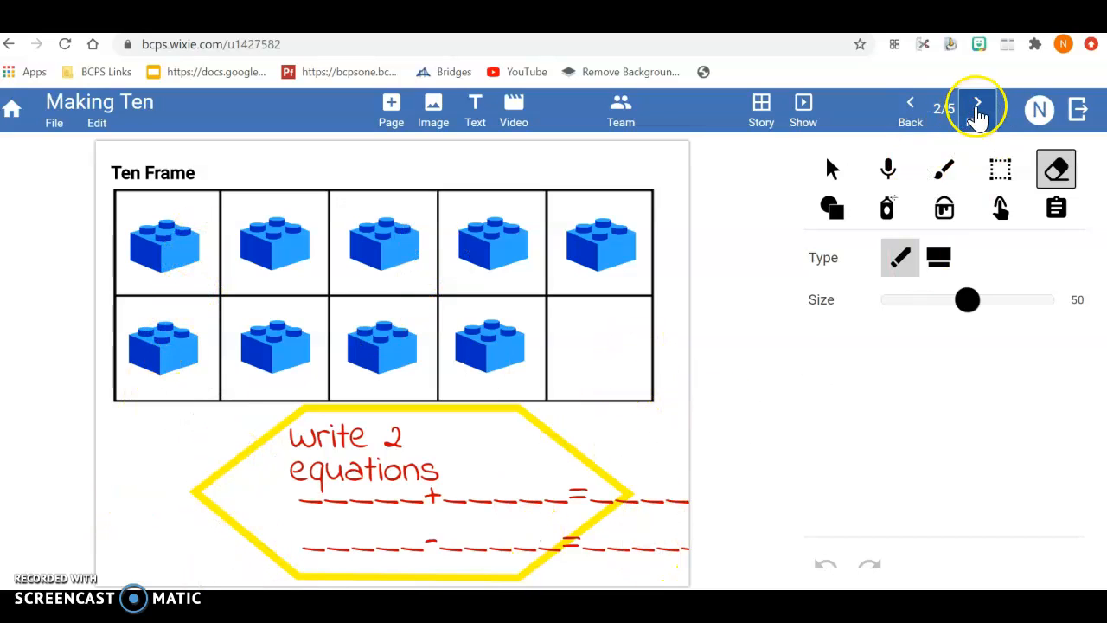
pyautogui.click(484, 121)
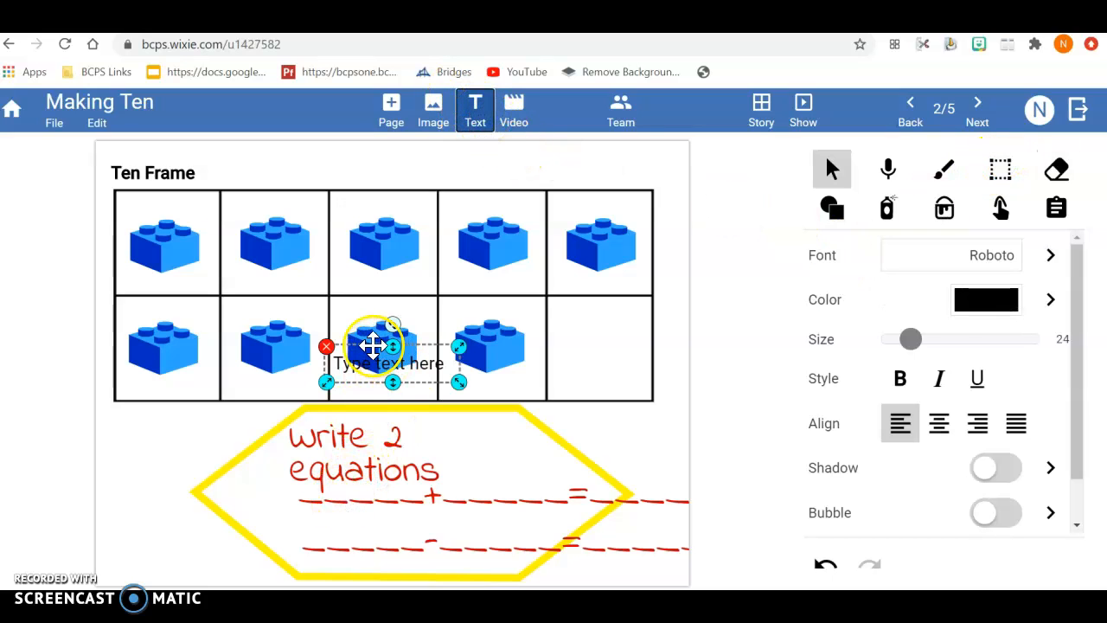
pyautogui.moveTo(370, 344)
pyautogui.mouseDown()
pyautogui.moveTo(356, 511)
pyautogui.moveTo(394, 361)
pyautogui.moveTo(381, 357)
pyautogui.mouseUp()
pyautogui.click(398, 368)
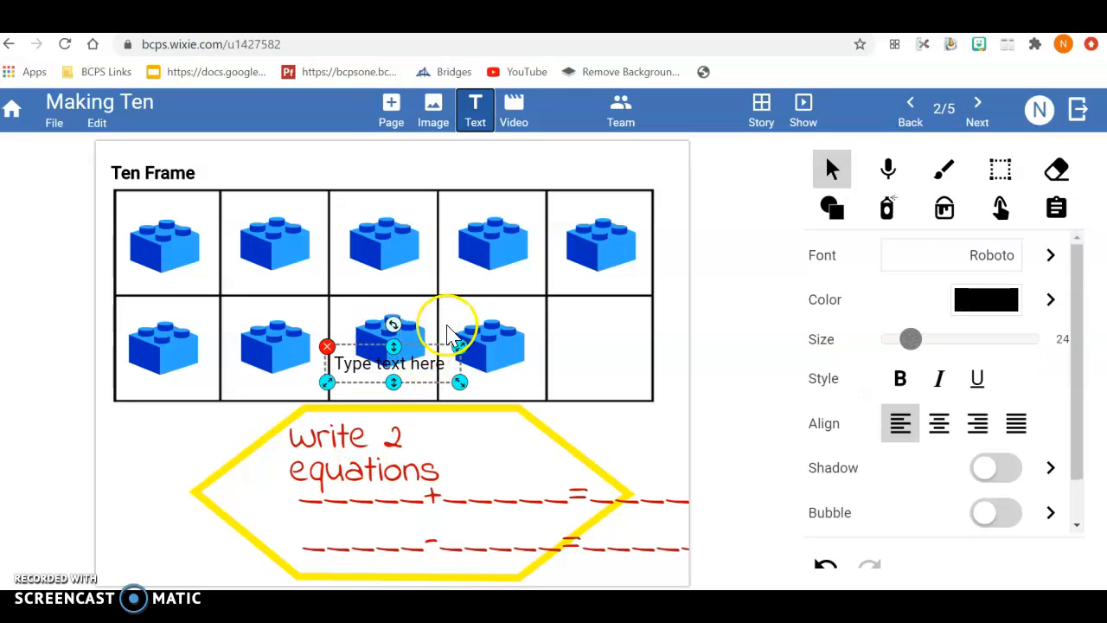
pyautogui.moveTo(458, 362); pyautogui.dragTo(434, 528)
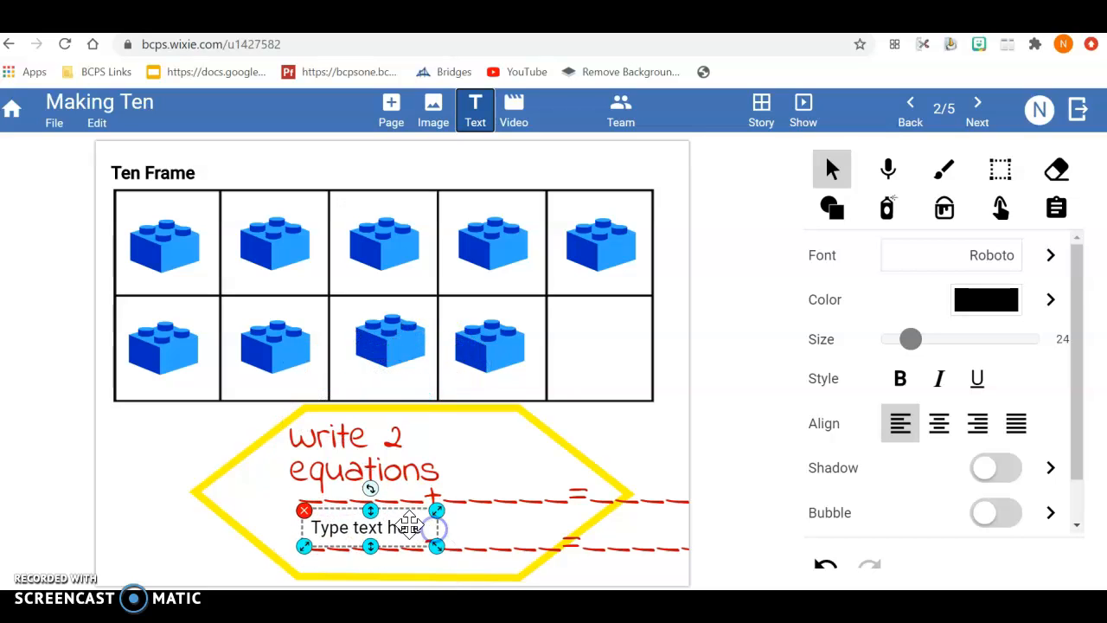
pyautogui.click(415, 526)
pyautogui.click(378, 573)
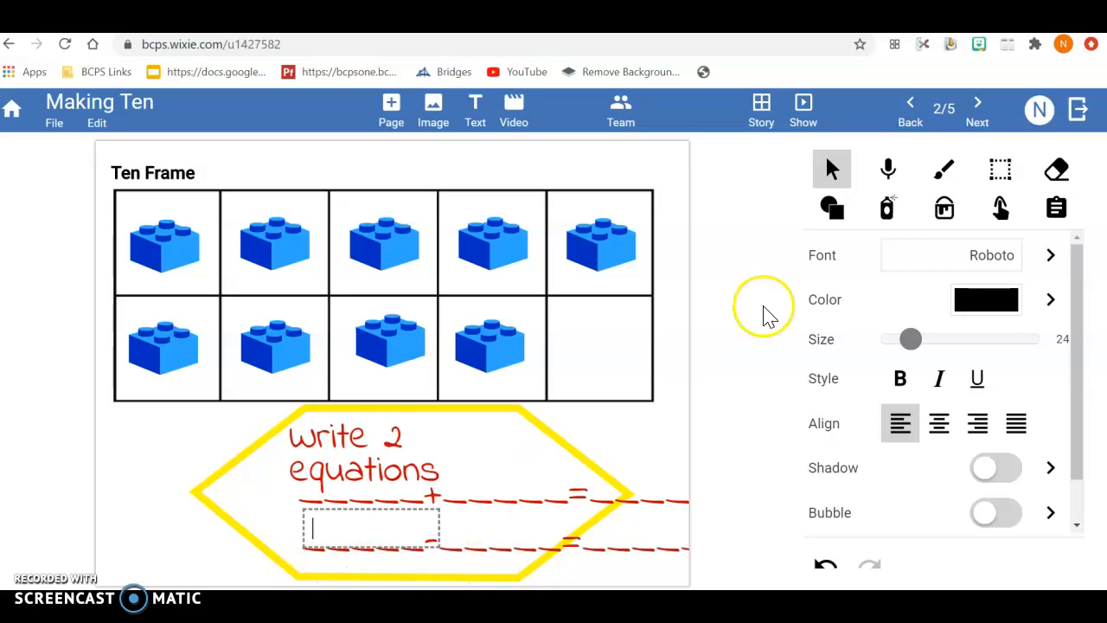
# Step: On page 5, place copies of the blue block in the first three cells of the ten frame's upper row
pyautogui.click(967, 110)
pyautogui.click(974, 113)
pyautogui.click(973, 113)
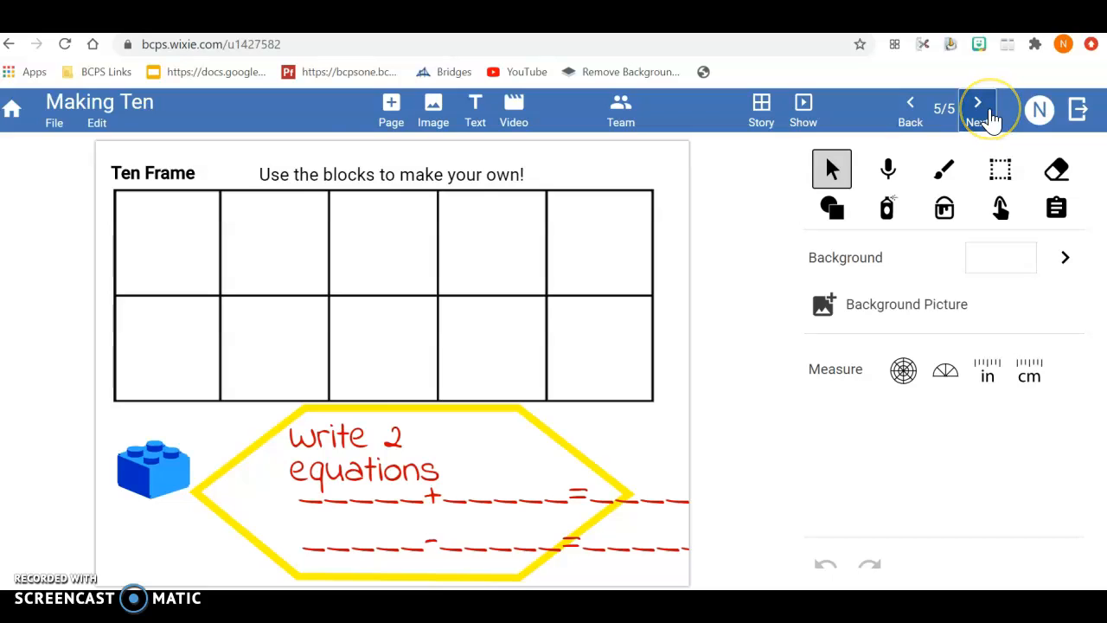
pyautogui.click(162, 470)
pyautogui.moveTo(162, 470); pyautogui.dragTo(277, 251)
pyautogui.moveTo(152, 479); pyautogui.dragTo(383, 242)
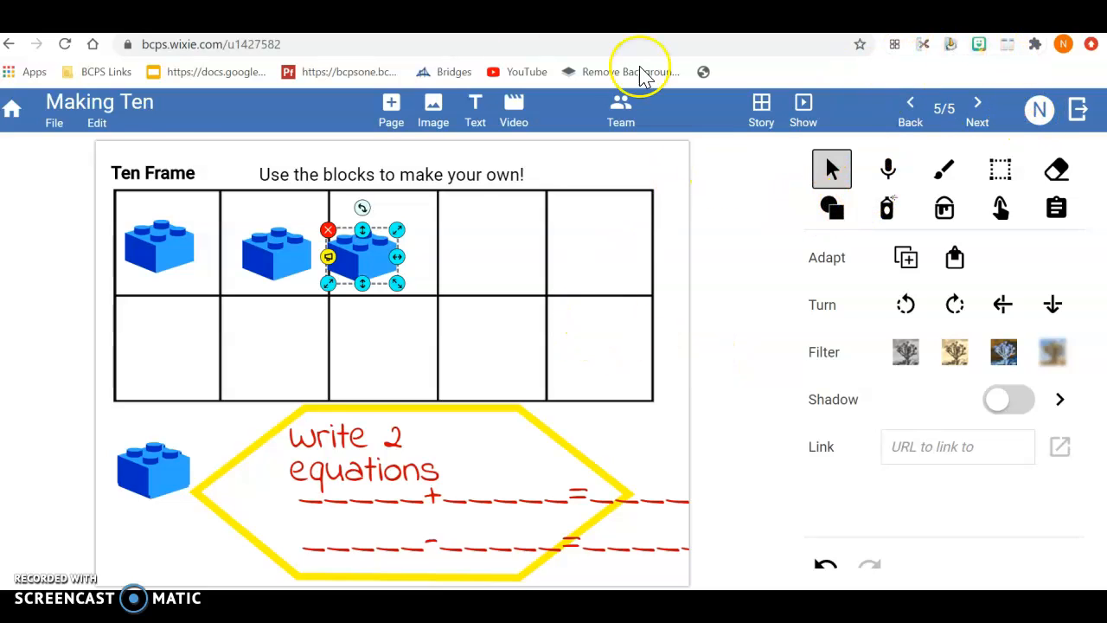
# Step: Open the O & P letter sort project and place the bold P and ringed O under O and the small plain O under P
pyautogui.click(11, 116)
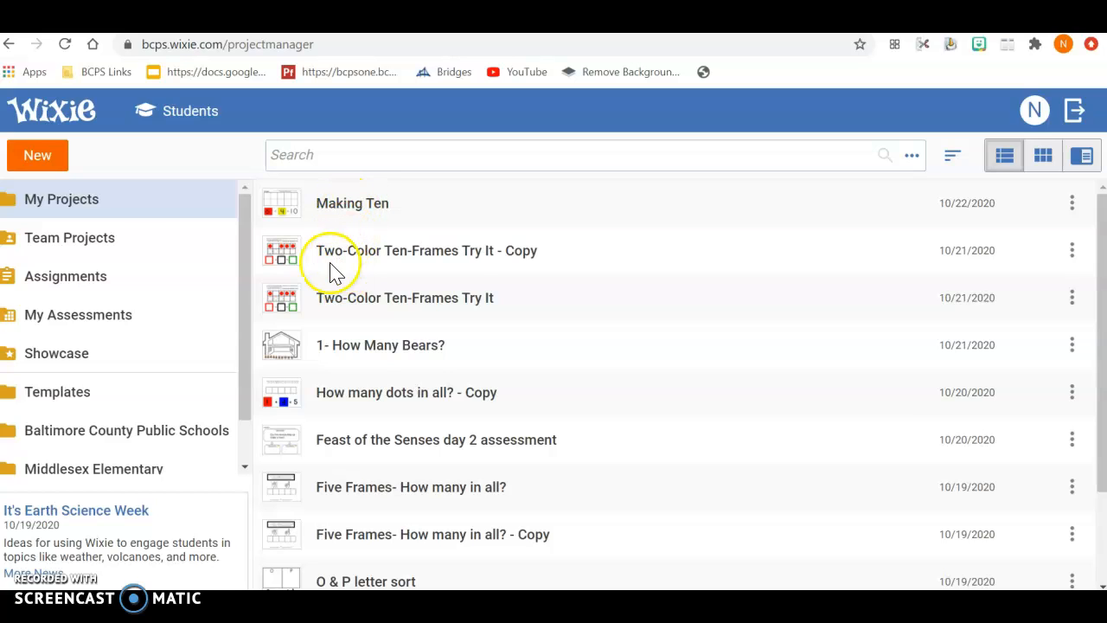
pyautogui.click(290, 581)
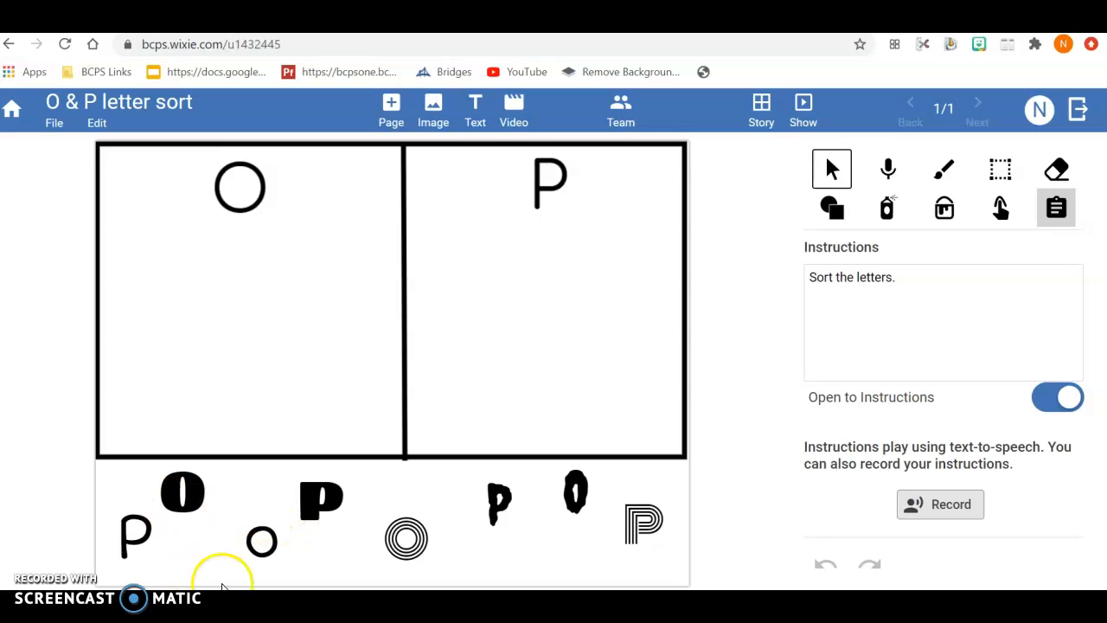
pyautogui.moveTo(314, 497); pyautogui.dragTo(212, 292)
pyautogui.moveTo(260, 547); pyautogui.dragTo(579, 273)
pyautogui.moveTo(396, 563); pyautogui.dragTo(301, 296)
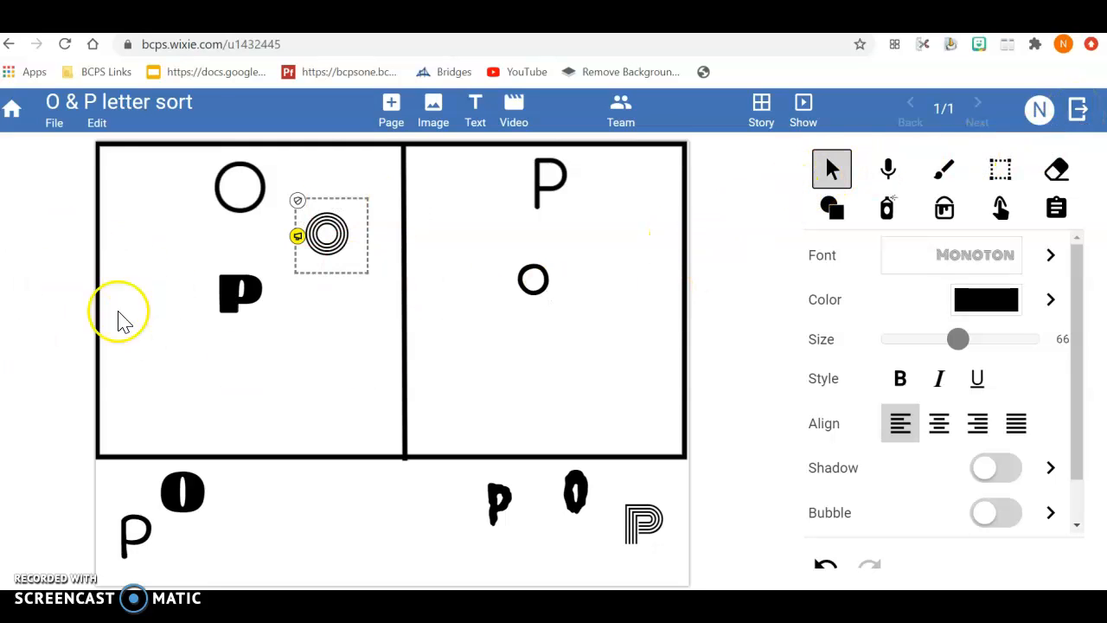
pyautogui.click(744, 357)
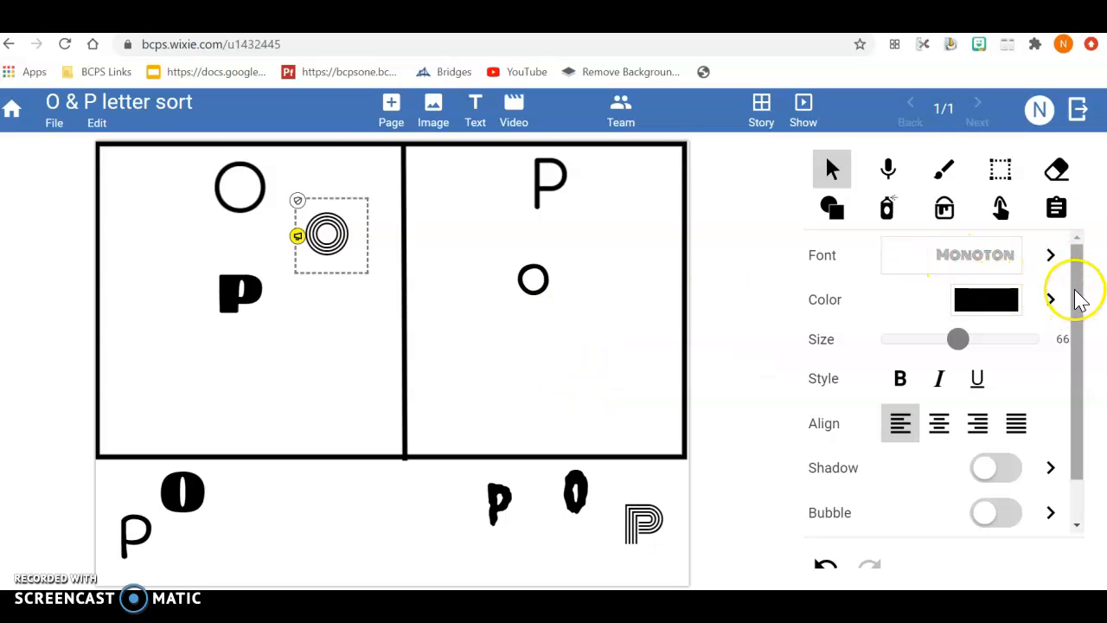
pyautogui.moveTo(1078, 303); pyautogui.dragTo(1054, 357)
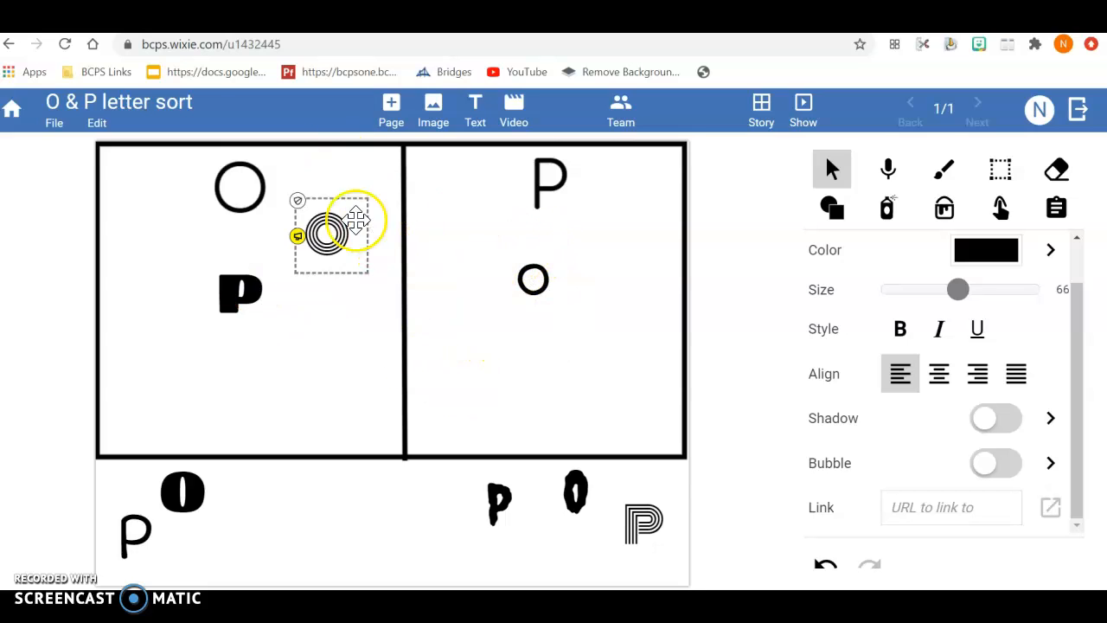
# Step: Move the ringed O, the plain O and the bold P back to the unsorted letters below the sorting chart
pyautogui.moveTo(327, 234); pyautogui.dragTo(249, 531)
pyautogui.click(550, 292)
pyautogui.moveTo(542, 277); pyautogui.dragTo(326, 505)
pyautogui.moveTo(219, 299); pyautogui.dragTo(407, 513)
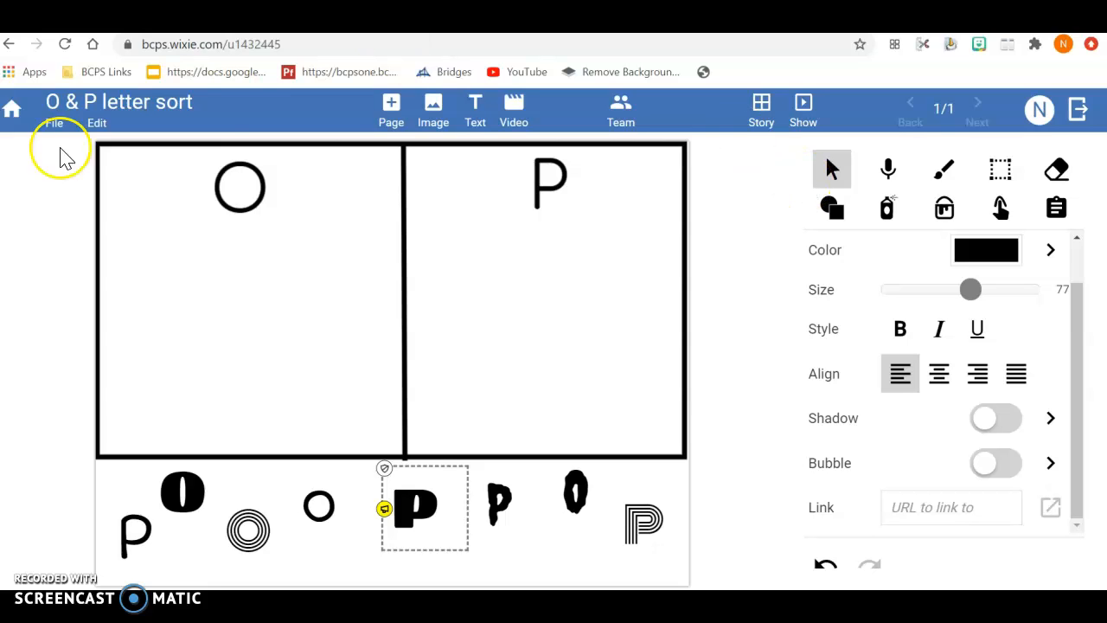
# Step: Leave the letter sort, return to the My Projects list and open the 1- How Many Bears? project at its instructions
pyautogui.click(19, 119)
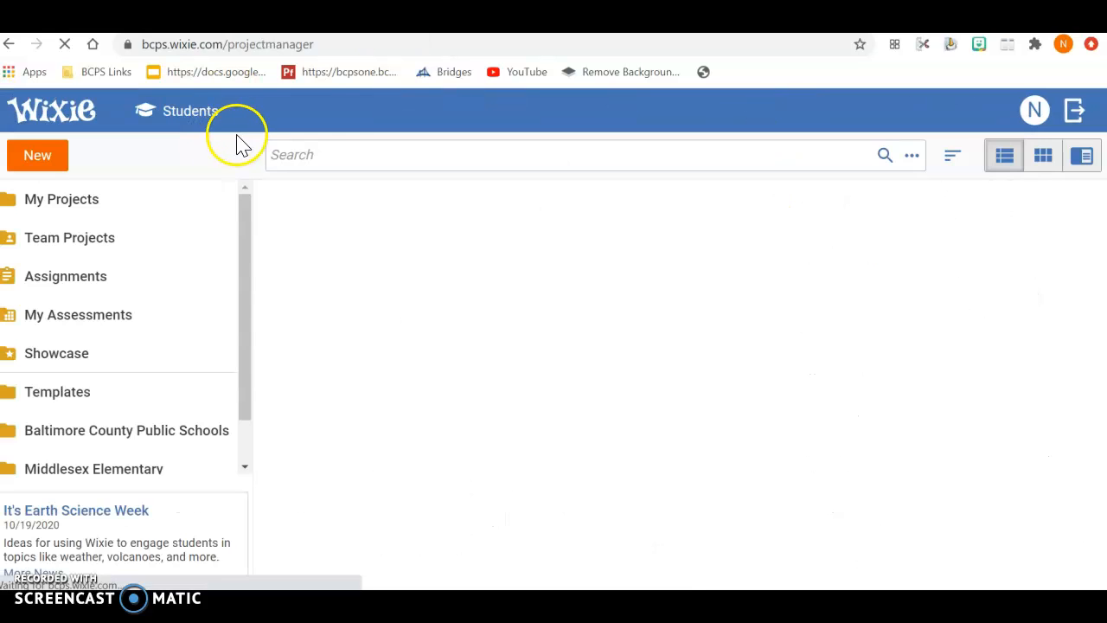
pyautogui.scroll(-2, 596, 313)
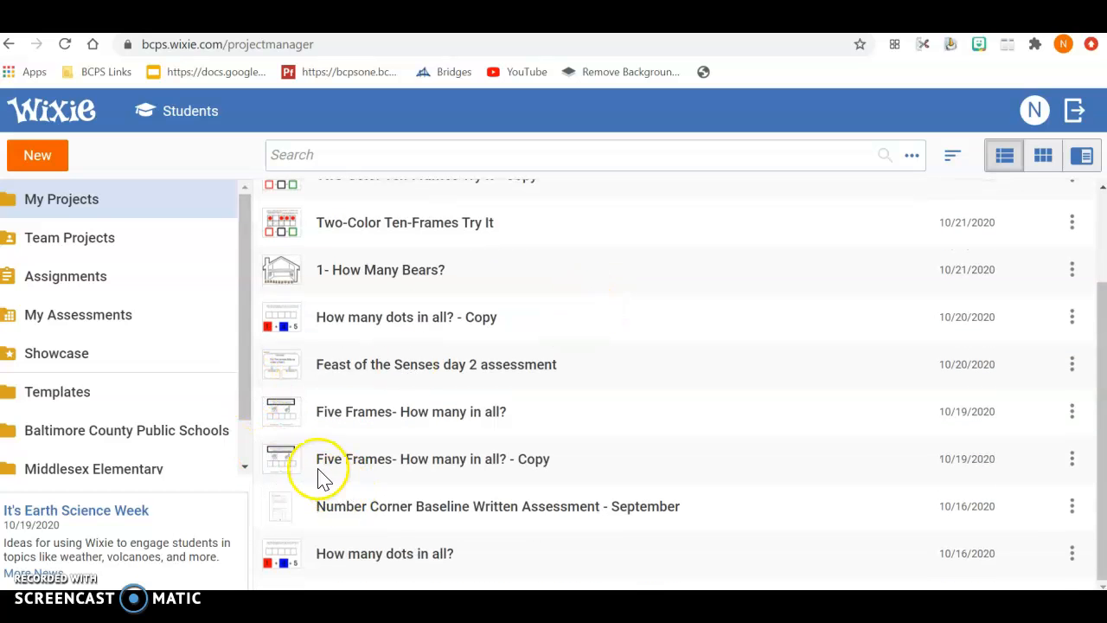
pyautogui.scroll(2, 310, 535)
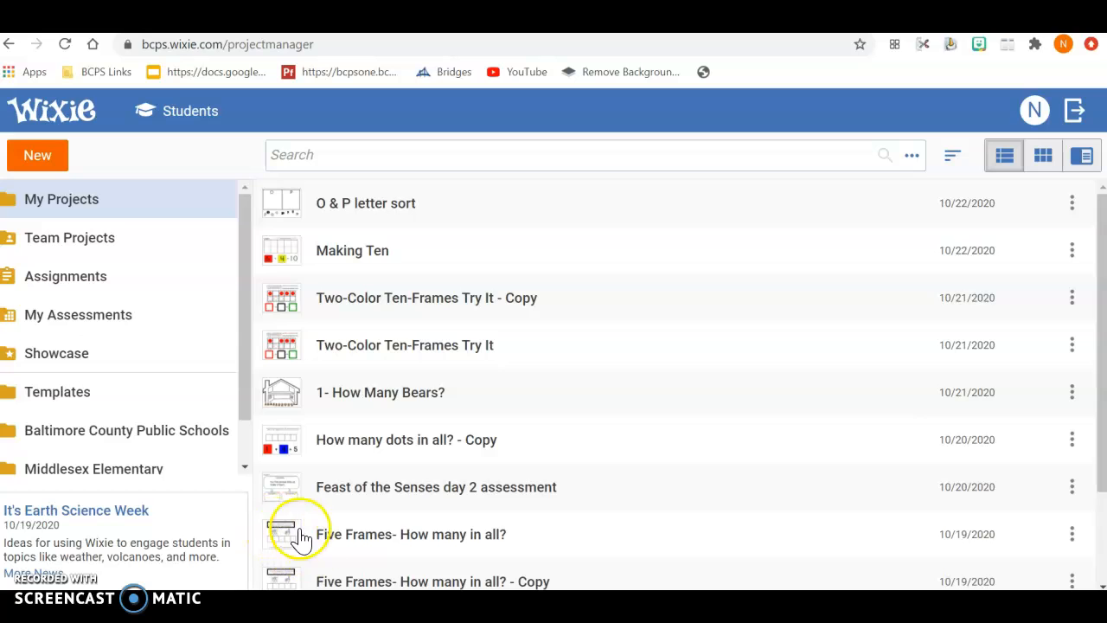
pyautogui.click(284, 391)
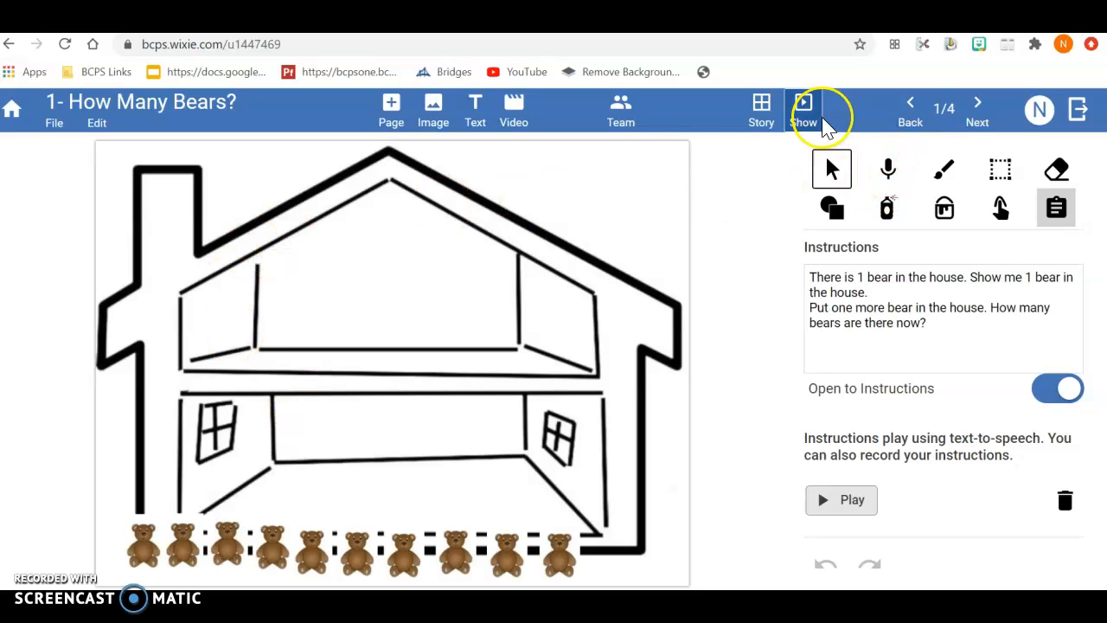
pyautogui.click(888, 329)
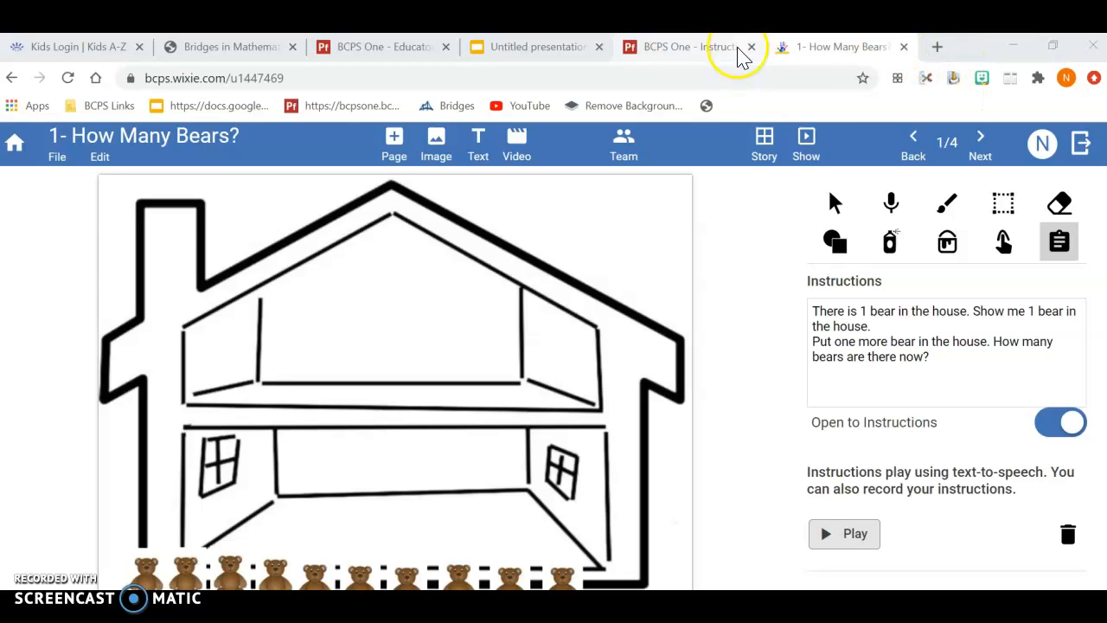
# Step: Switch to the untitled Google Slides presentation to show the Getting to Wixie directions
pyautogui.click(824, 59)
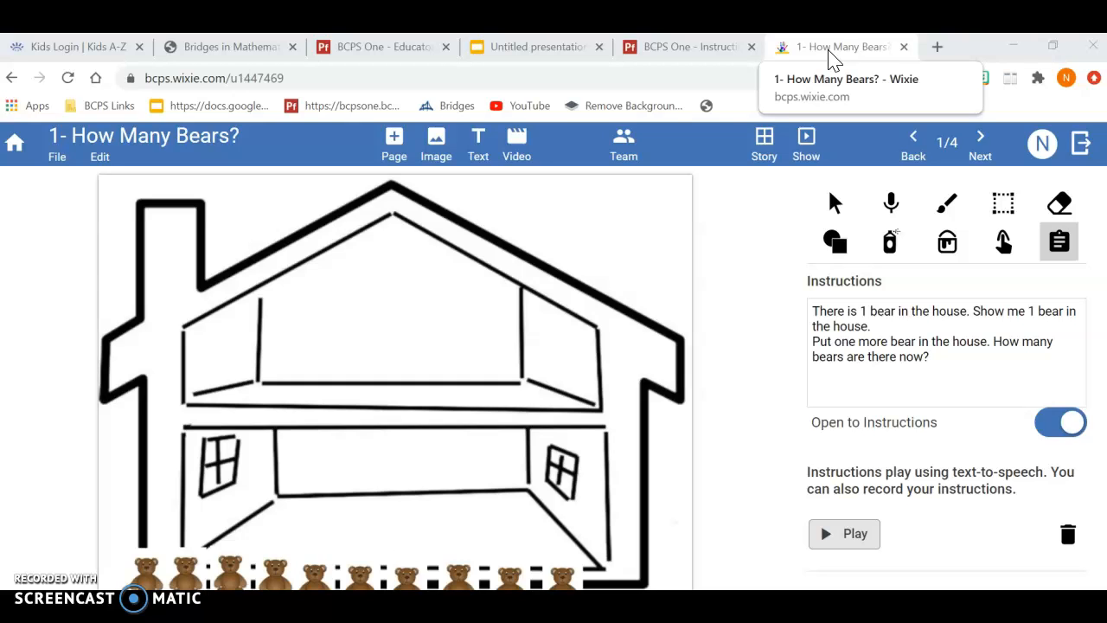
pyautogui.click(849, 63)
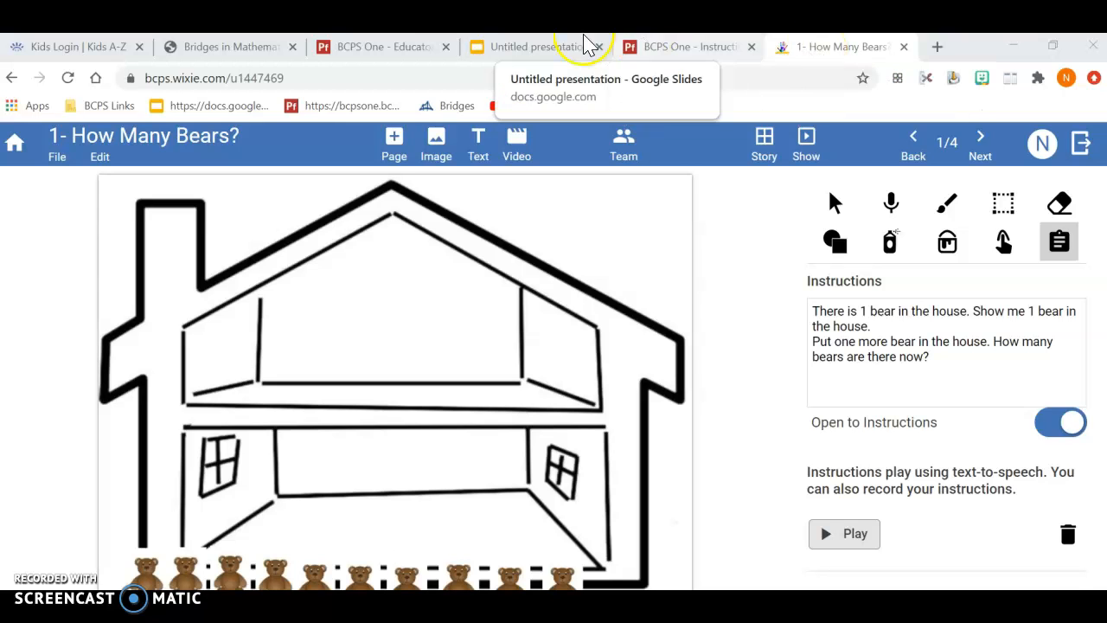
pyautogui.click(532, 48)
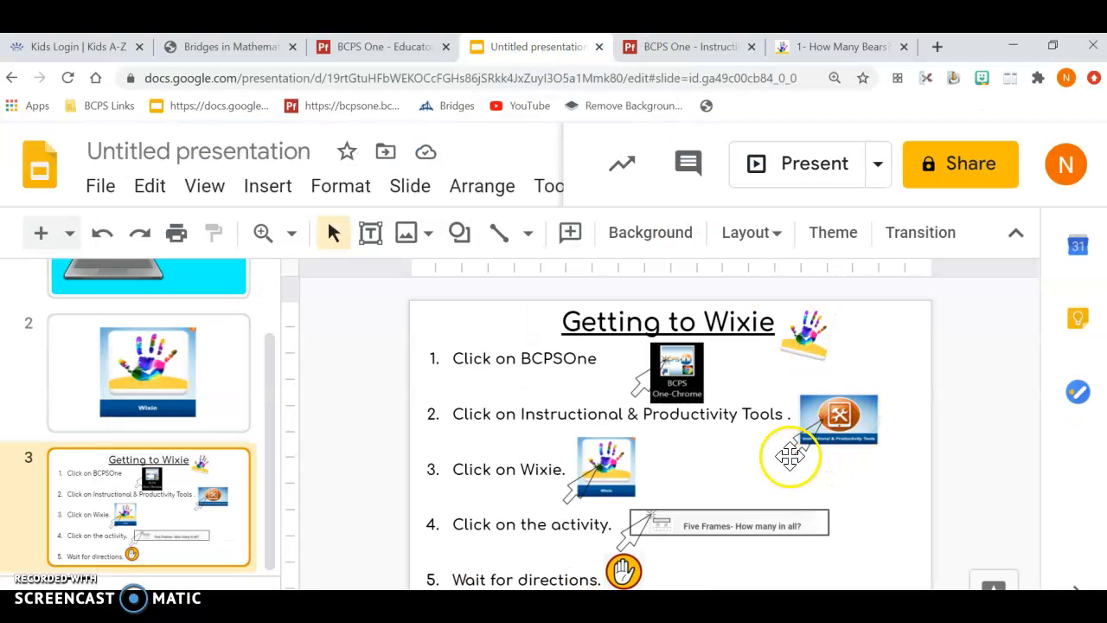